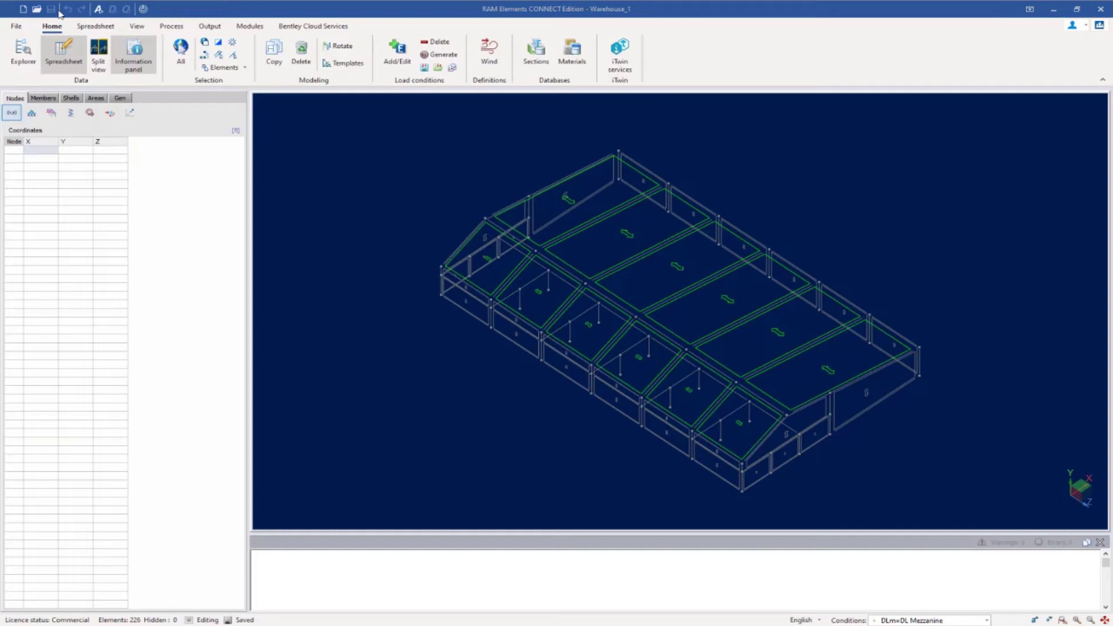
# Load the existing Windward X wind definition (100 mph, exposure B, Kzt 1)
pyautogui.click(486, 56)
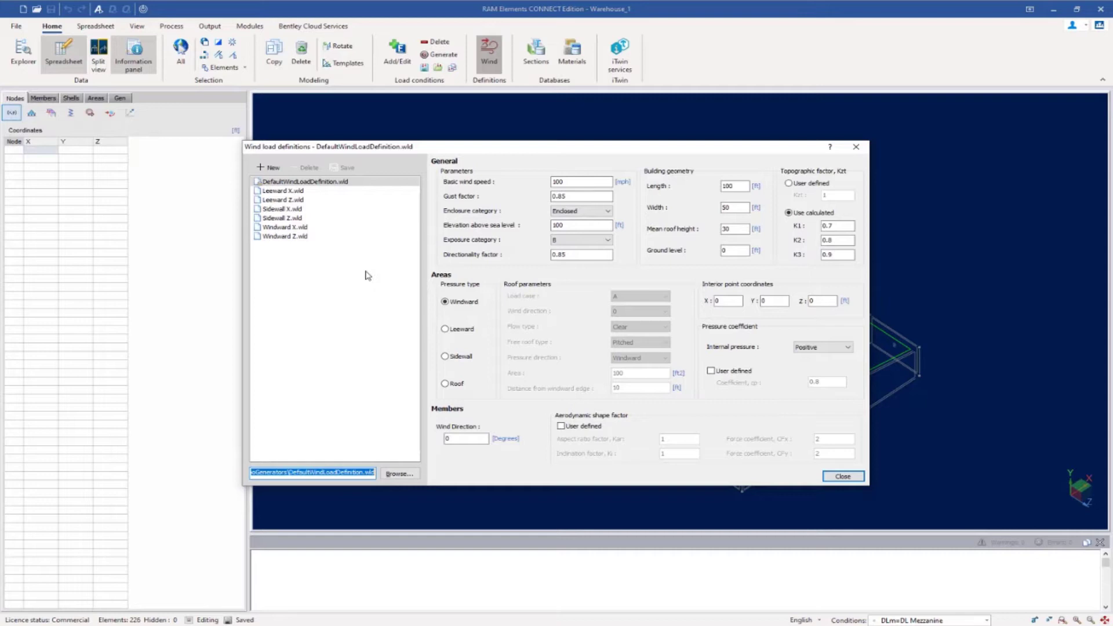
pyautogui.click(278, 228)
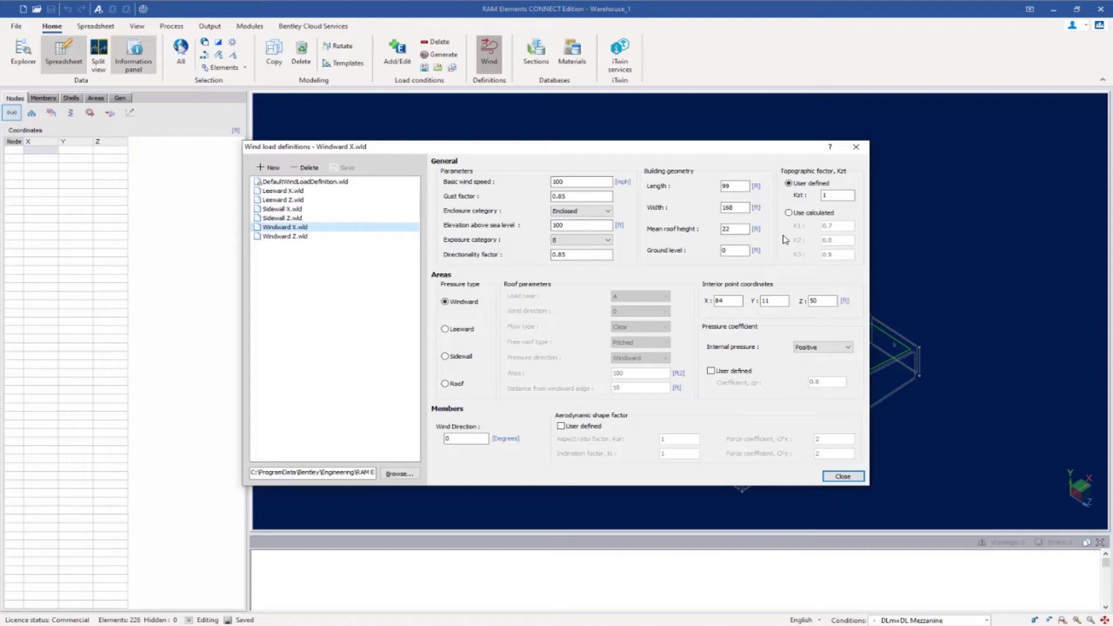
# Switch Windward X to roof pressure, keep wind direction 0, and check the roof area and edge distance values
pyautogui.click(454, 387)
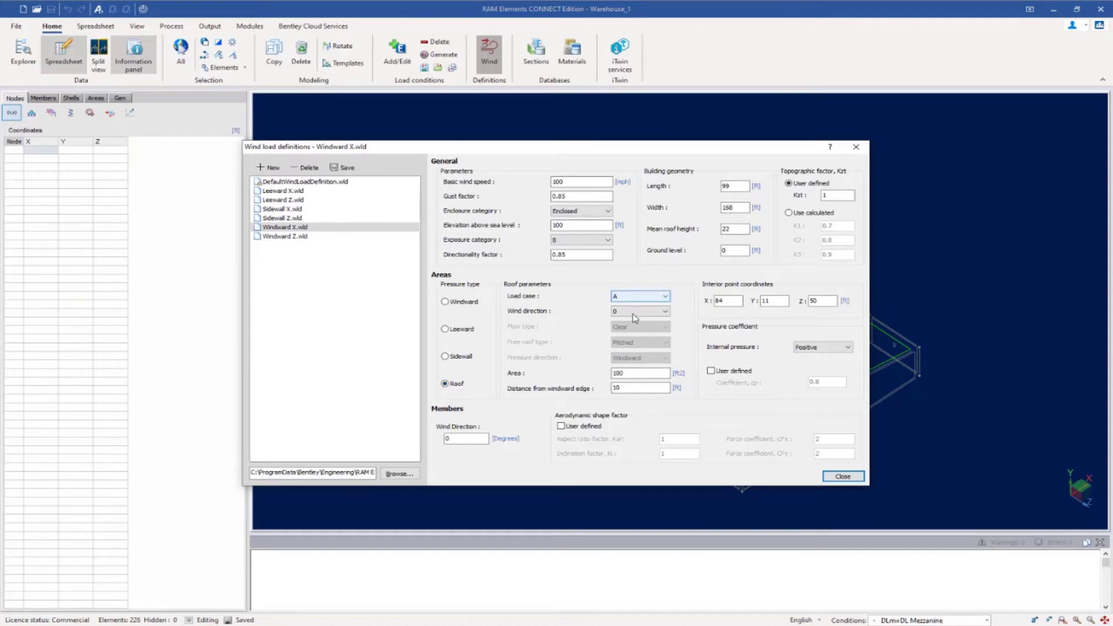
pyautogui.click(635, 313)
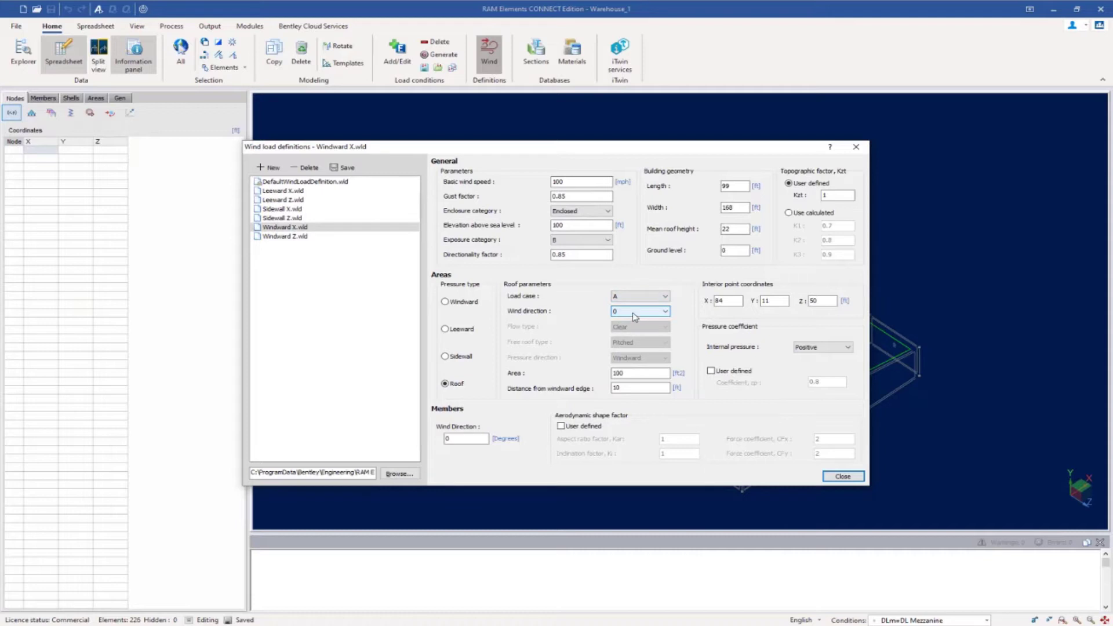
pyautogui.click(634, 316)
pyautogui.click(632, 312)
pyautogui.click(633, 313)
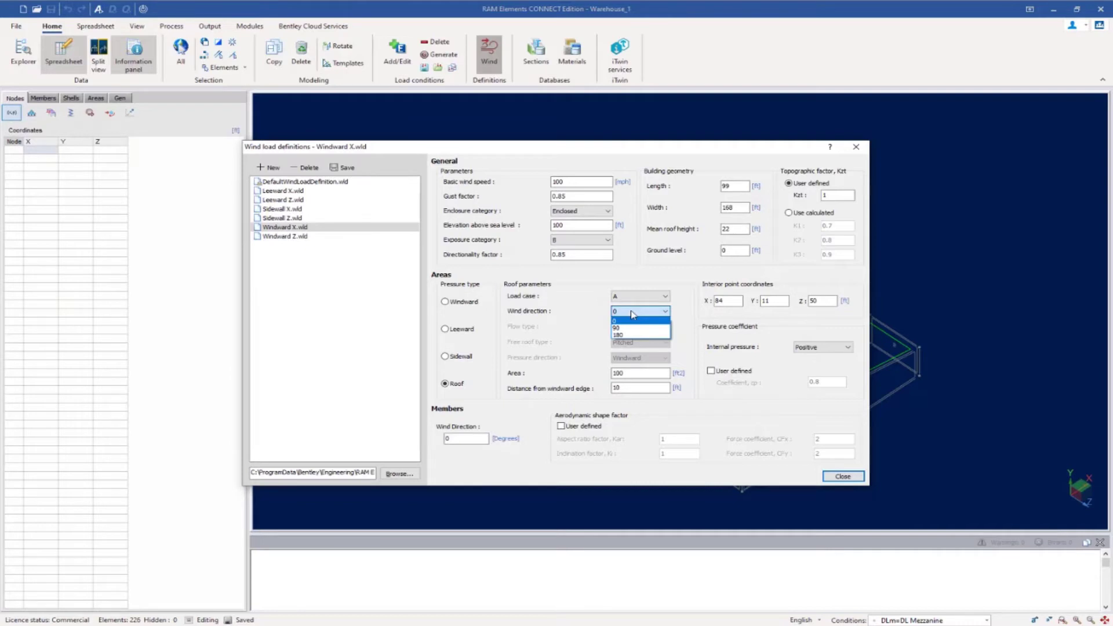
pyautogui.click(633, 314)
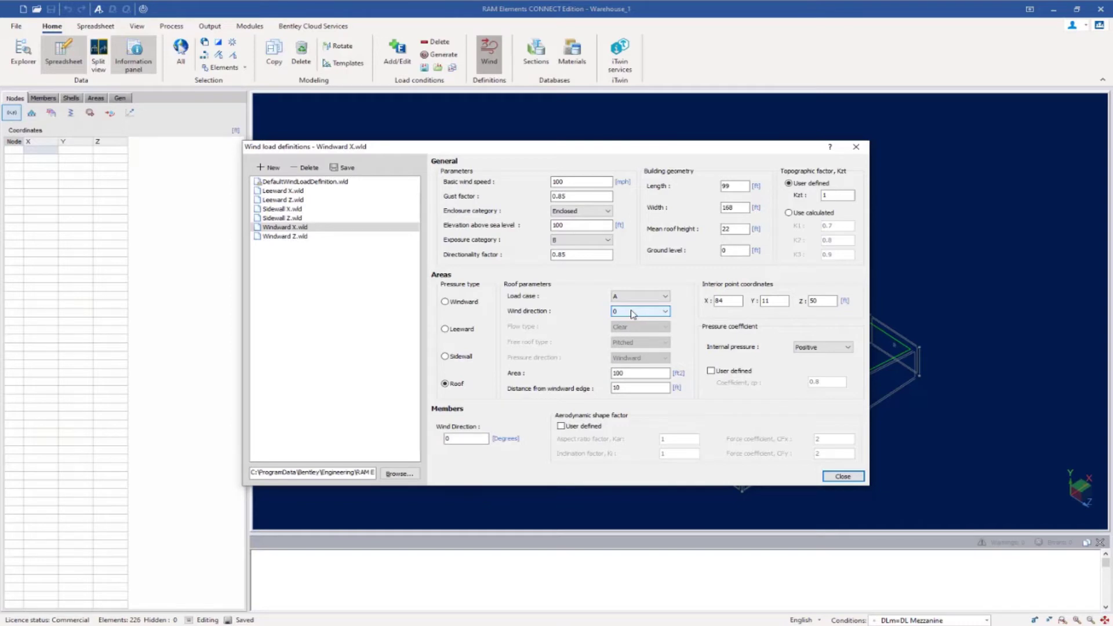
pyautogui.click(635, 374)
pyautogui.click(628, 389)
# Save the roof settings as a new wind definition named 'Windward Roof X'
pyautogui.click(268, 168)
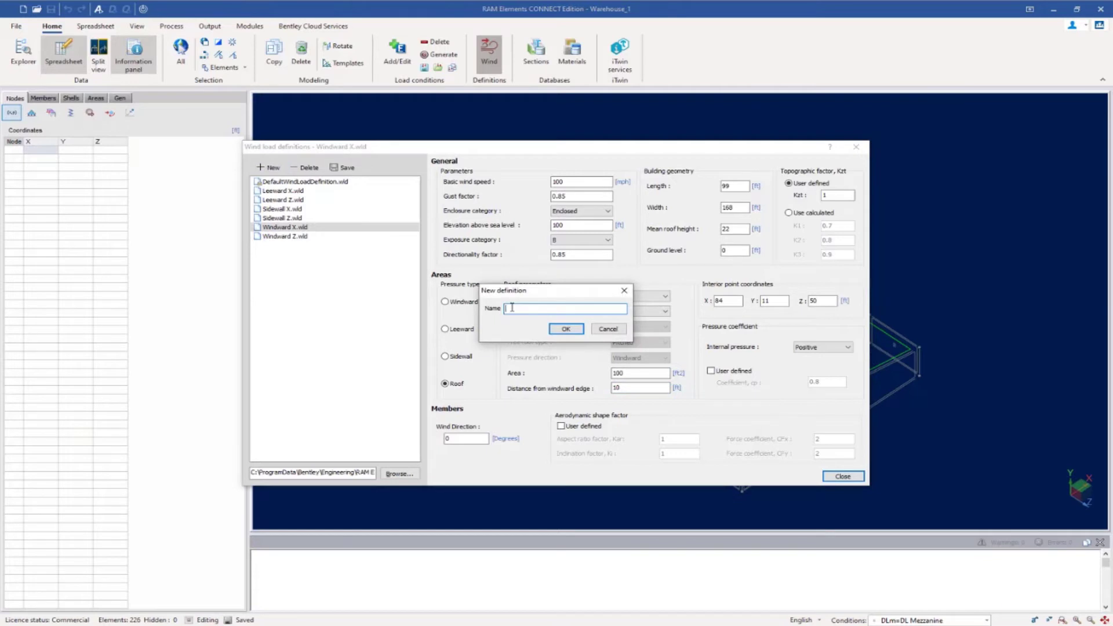
pyautogui.write('R')
pyautogui.press('BackSpace')
pyautogui.write('Windward Roof X')
pyautogui.click(565, 329)
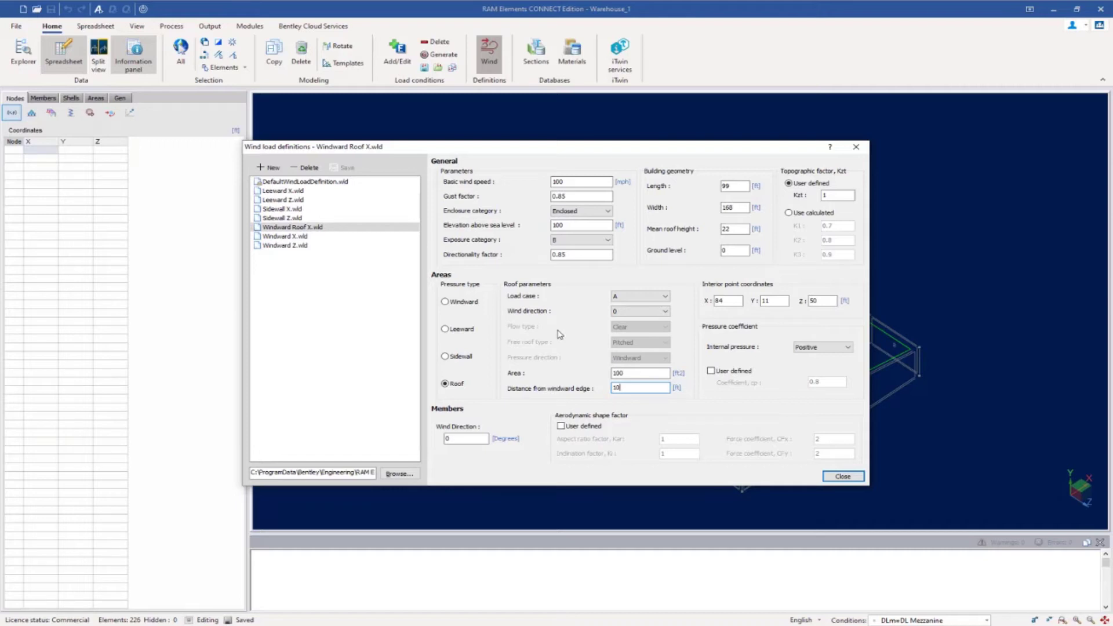
# Set wind direction to 180, save it as new definition 'Leeward Roof X', and close the dialog
pyautogui.click(631, 313)
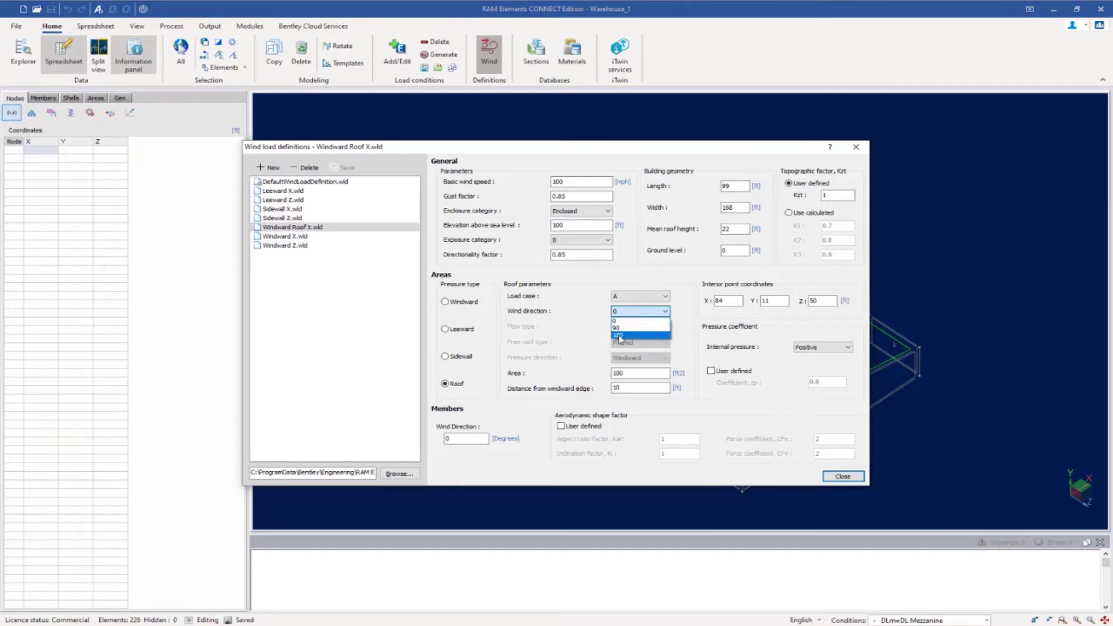
pyautogui.click(618, 334)
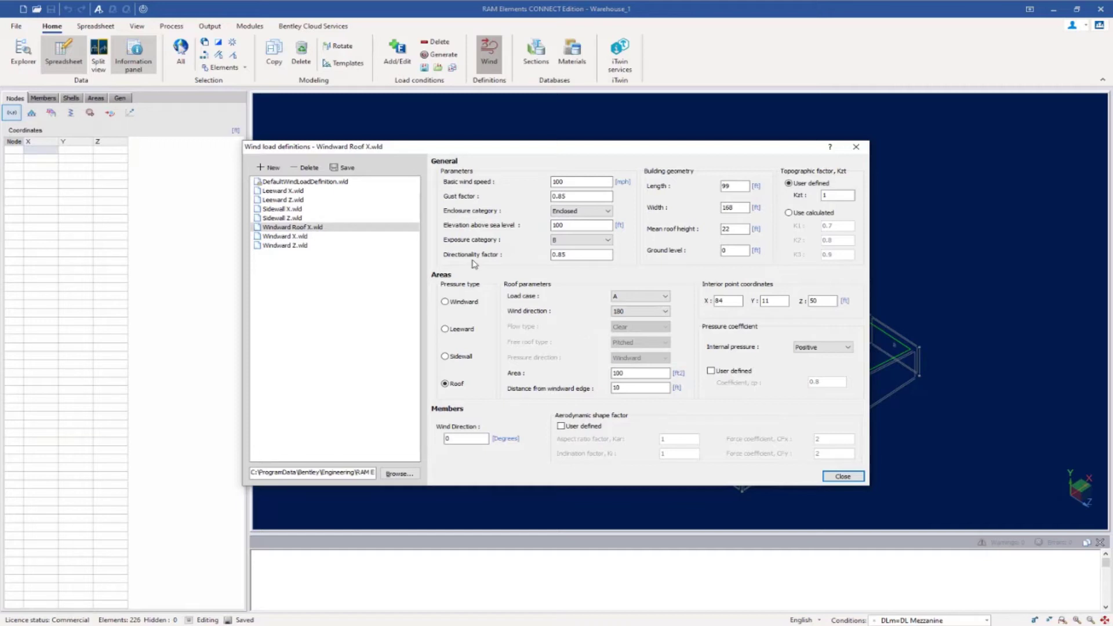
pyautogui.click(264, 168)
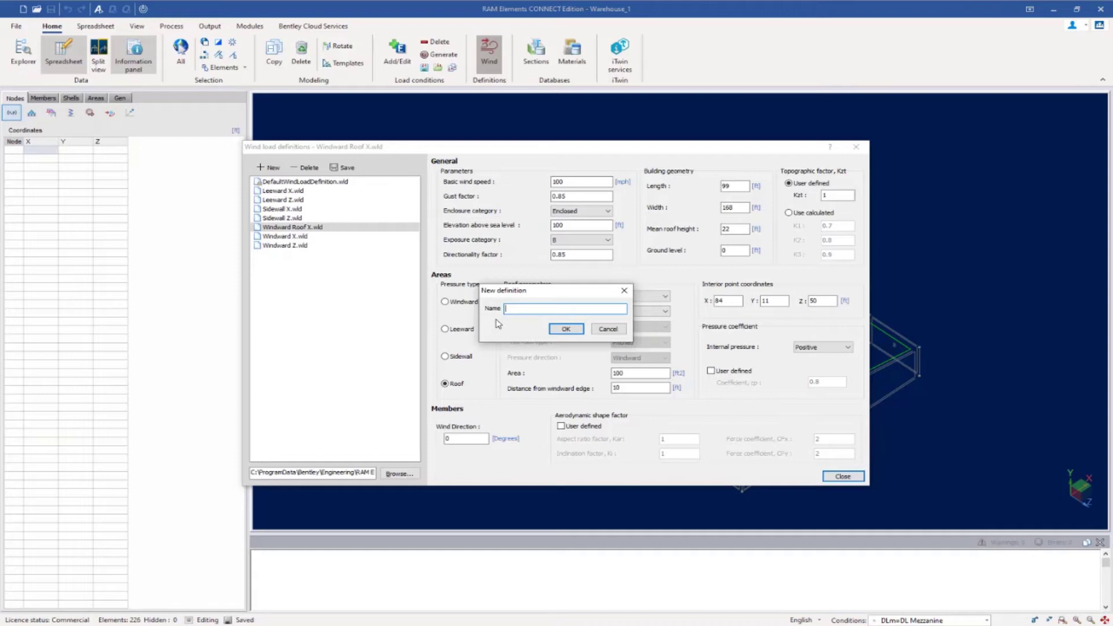
pyautogui.write('Leeward Roof X')
pyautogui.click(565, 329)
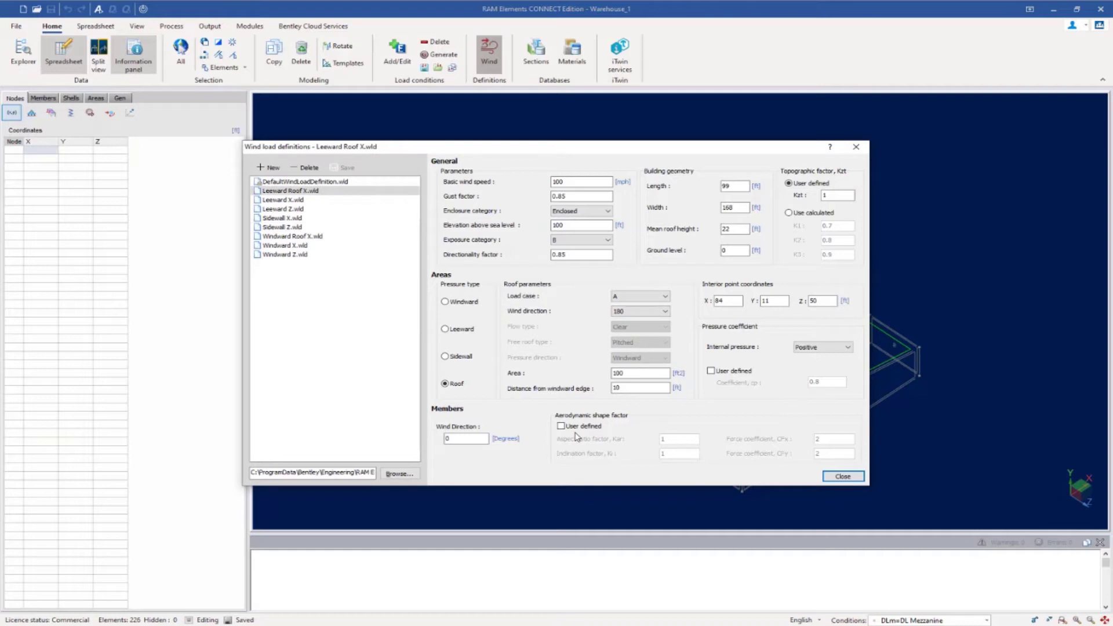
pyautogui.click(847, 476)
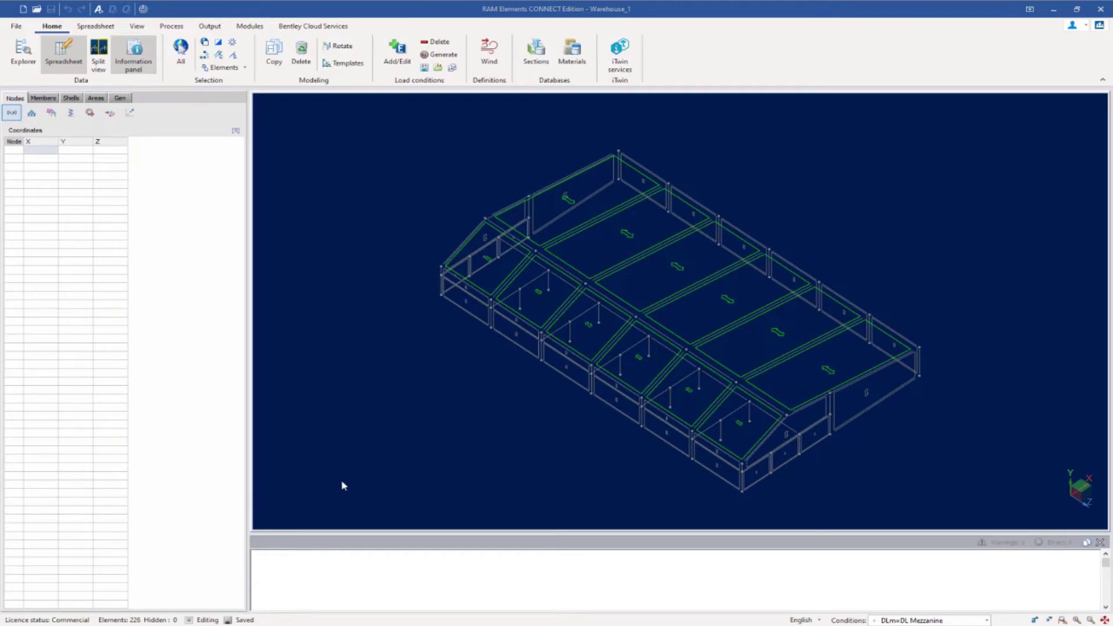
# Show the Surface load table for the 12 roof areas and open the load conditions list
pyautogui.click(94, 99)
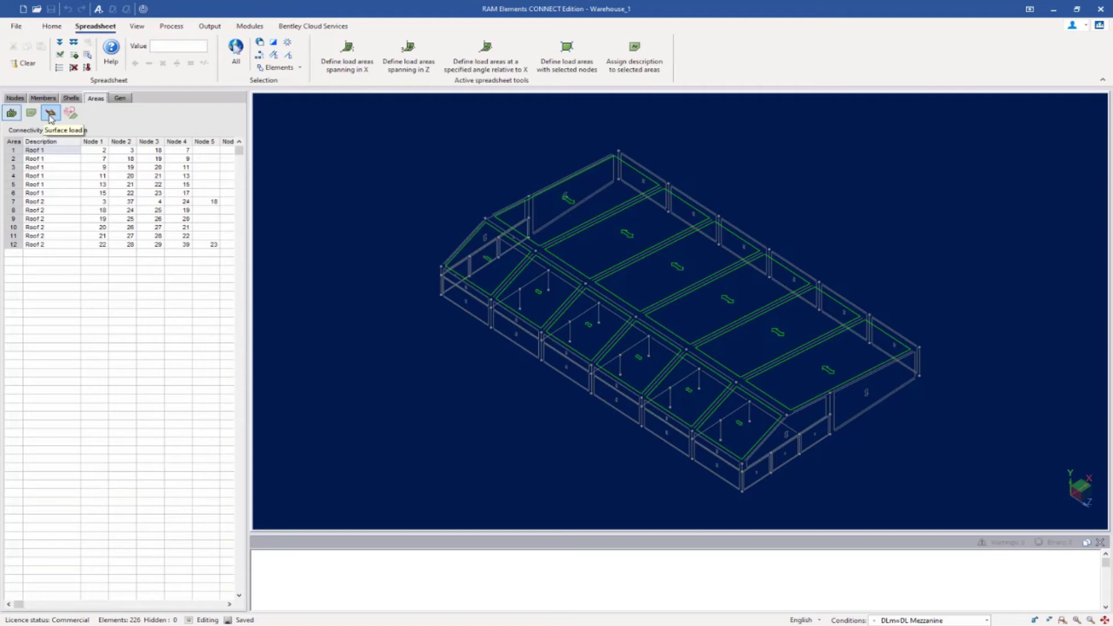
pyautogui.click(51, 116)
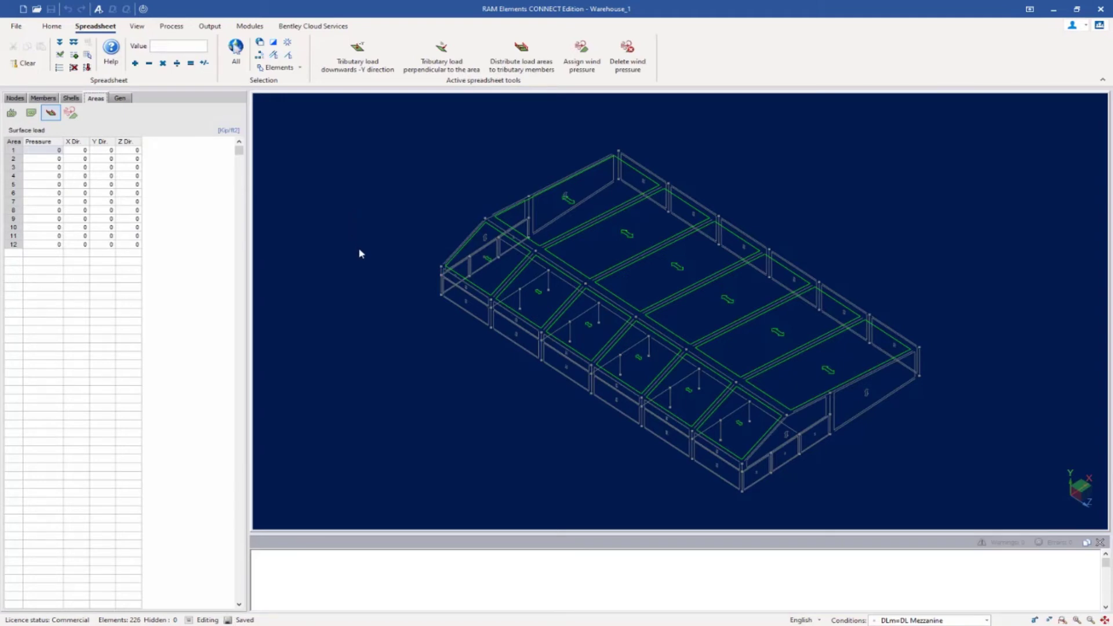
pyautogui.click(987, 620)
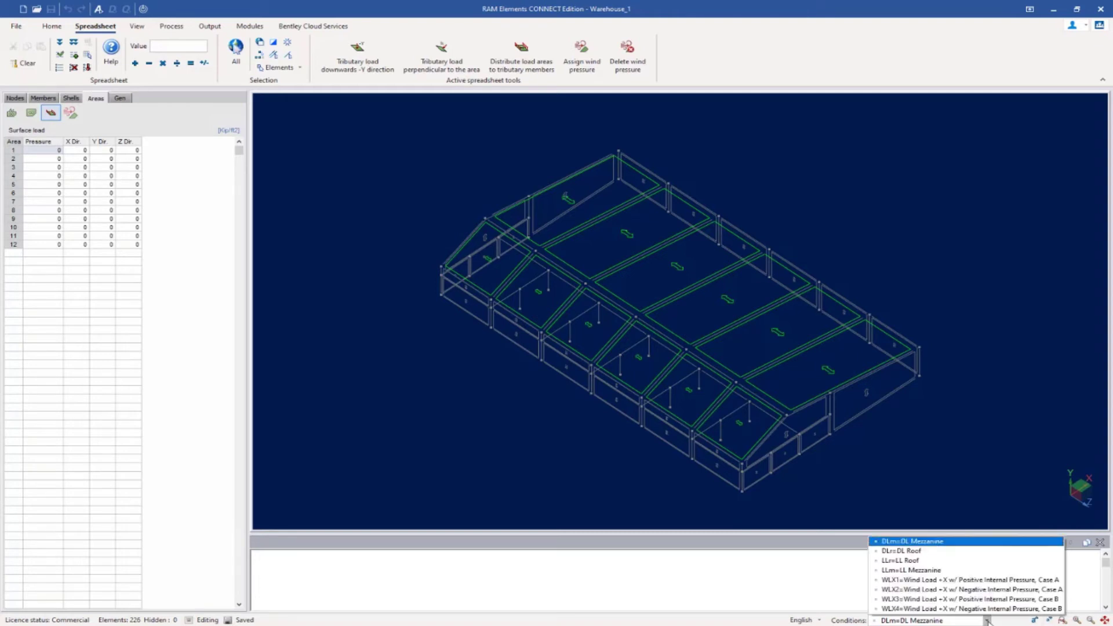
# Choose the WLX1 load condition and select the six roof areas on one slope
pyautogui.click(943, 582)
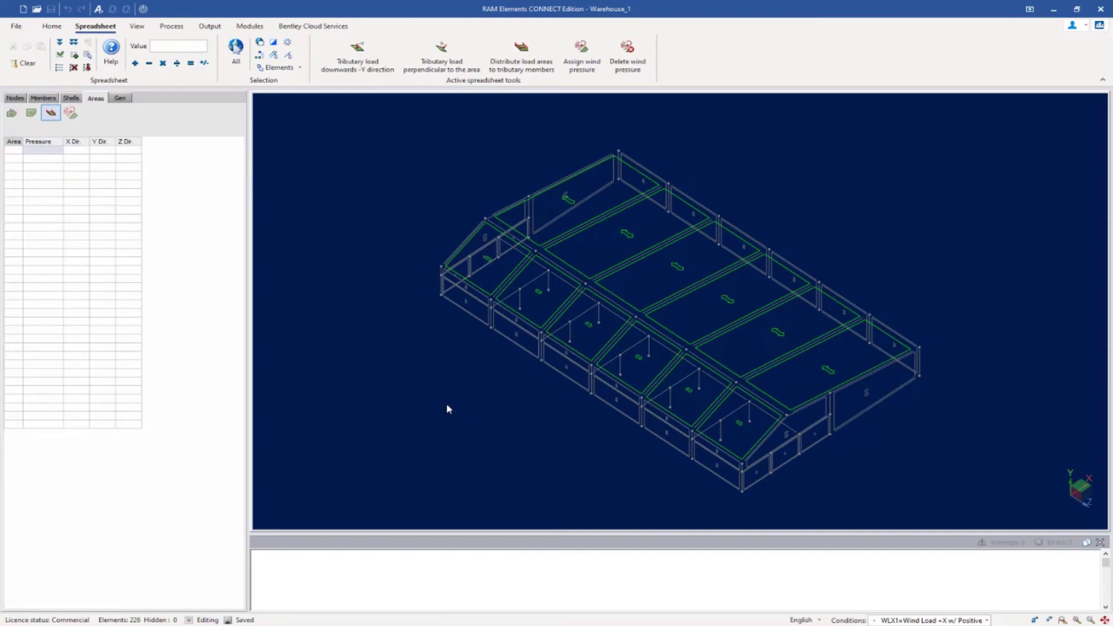
pyautogui.click(498, 277)
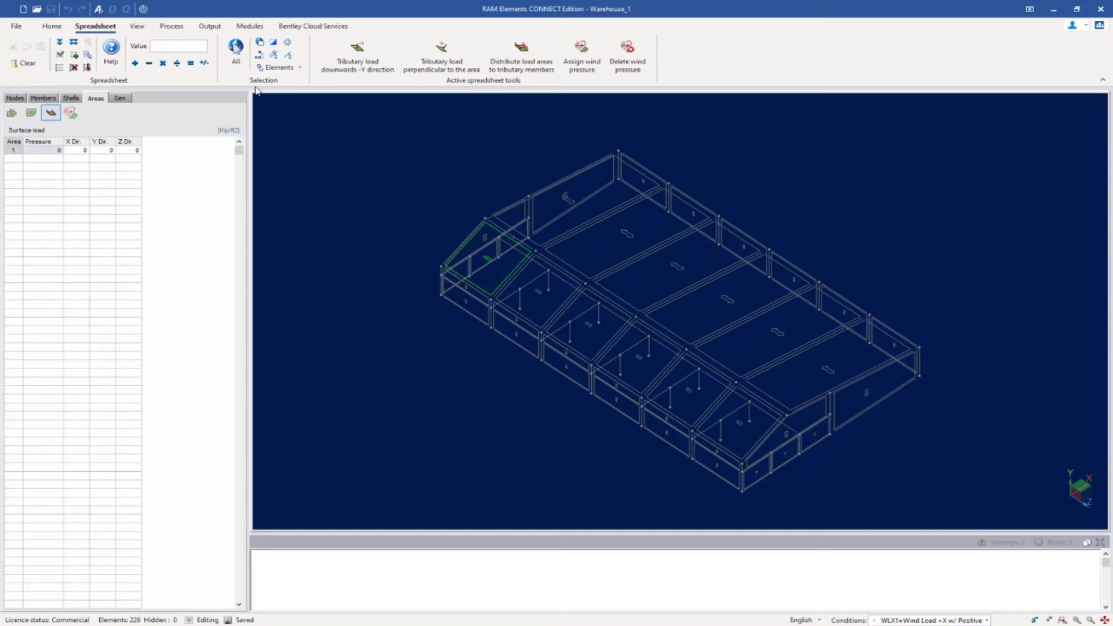
pyautogui.click(259, 57)
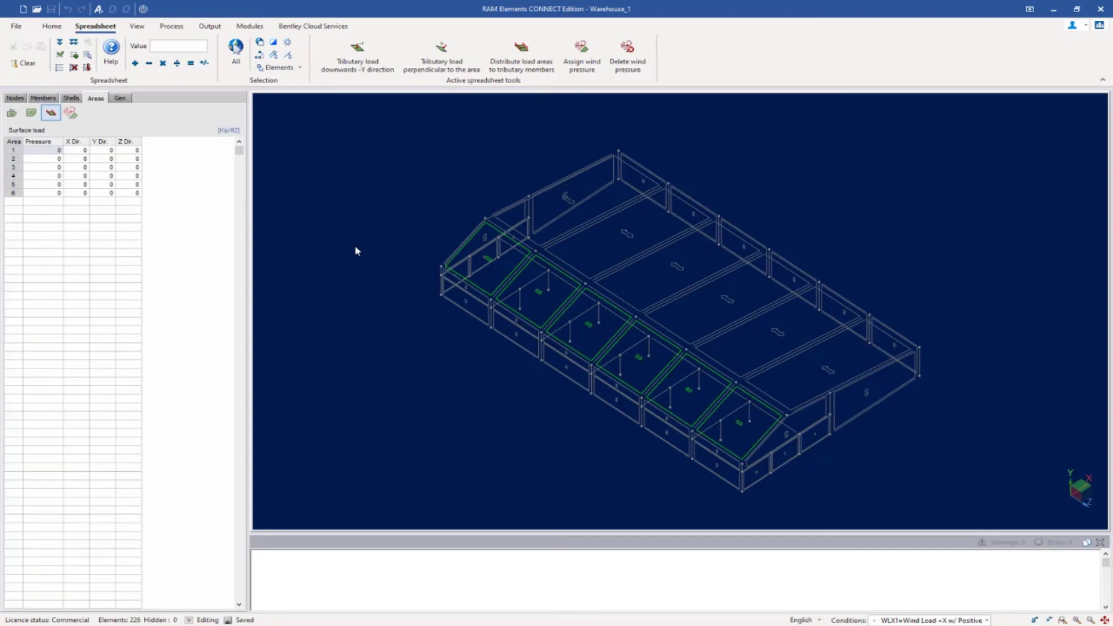
# Pick the Windward Roof X wind definition for them and preview its area wind load report
pyautogui.click(581, 65)
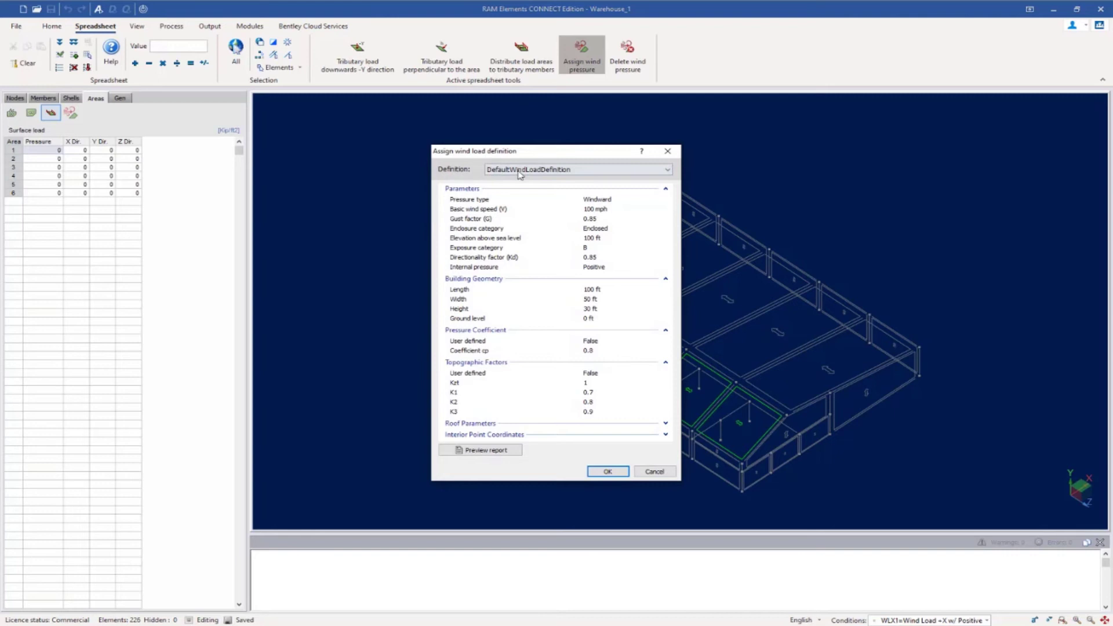
pyautogui.click(520, 171)
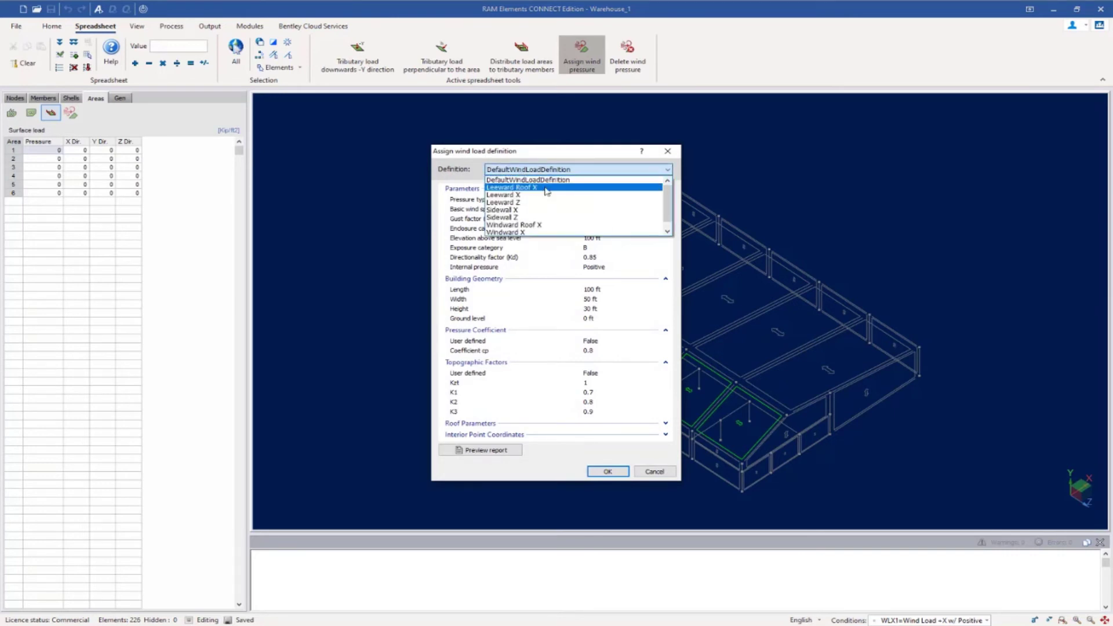
pyautogui.click(532, 226)
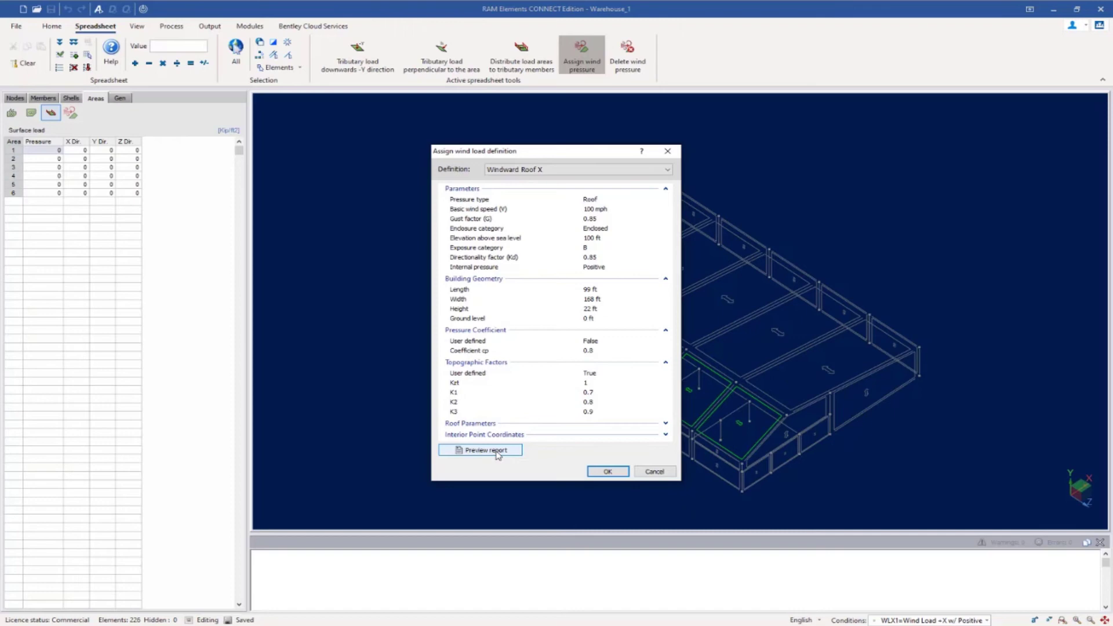
pyautogui.click(487, 451)
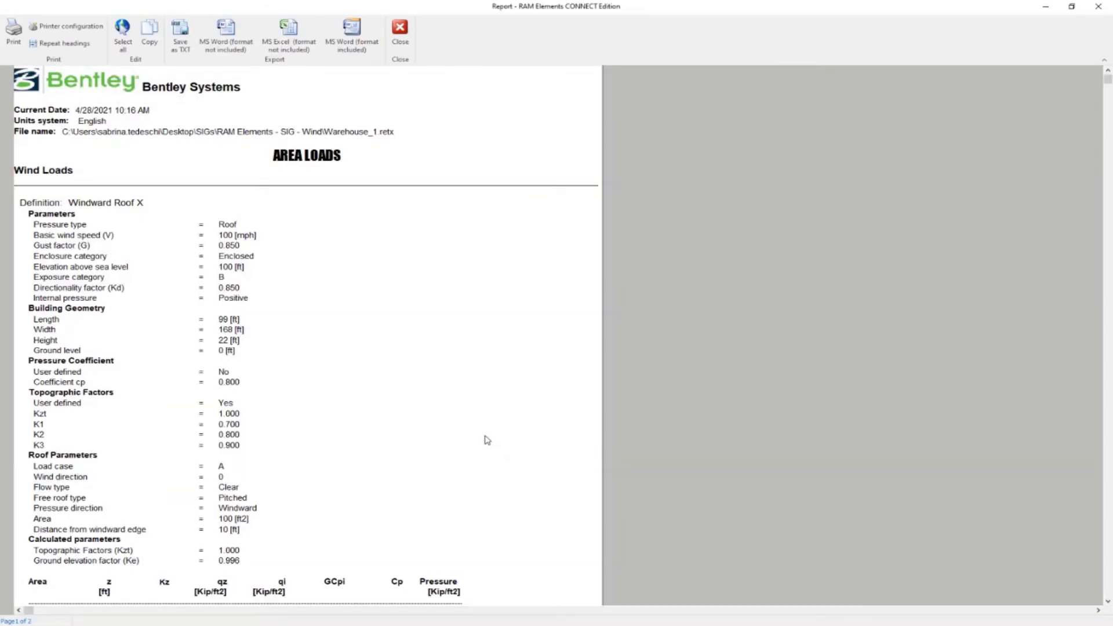
pyautogui.scroll(-4, 476, 414)
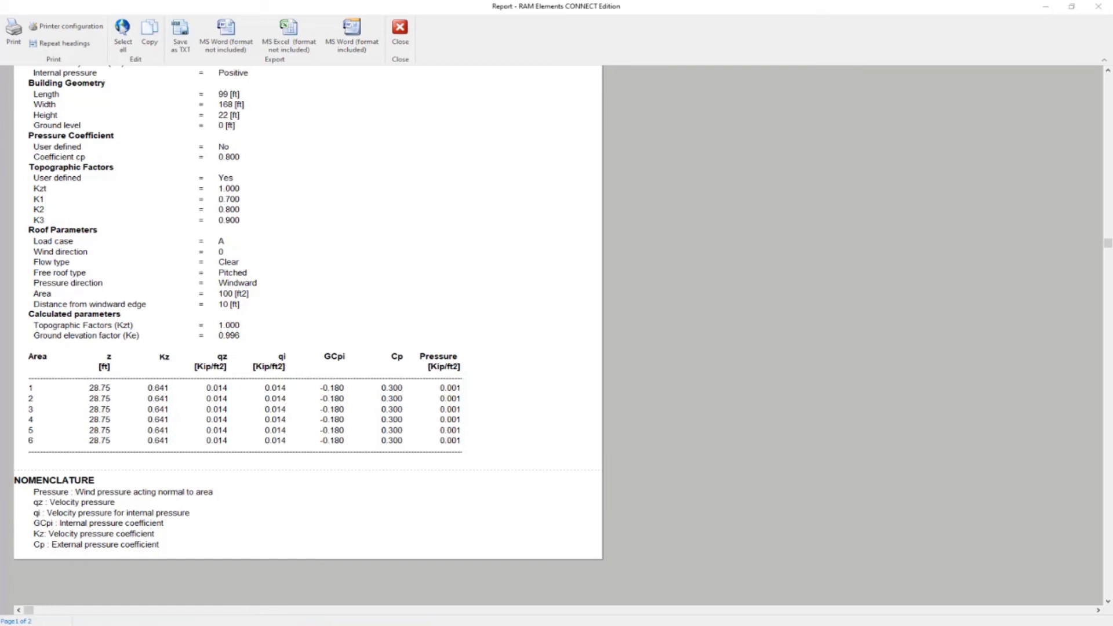
# Close the report, apply Windward Roof X to areas 1–6, and list each area's wind definition
pyautogui.click(397, 41)
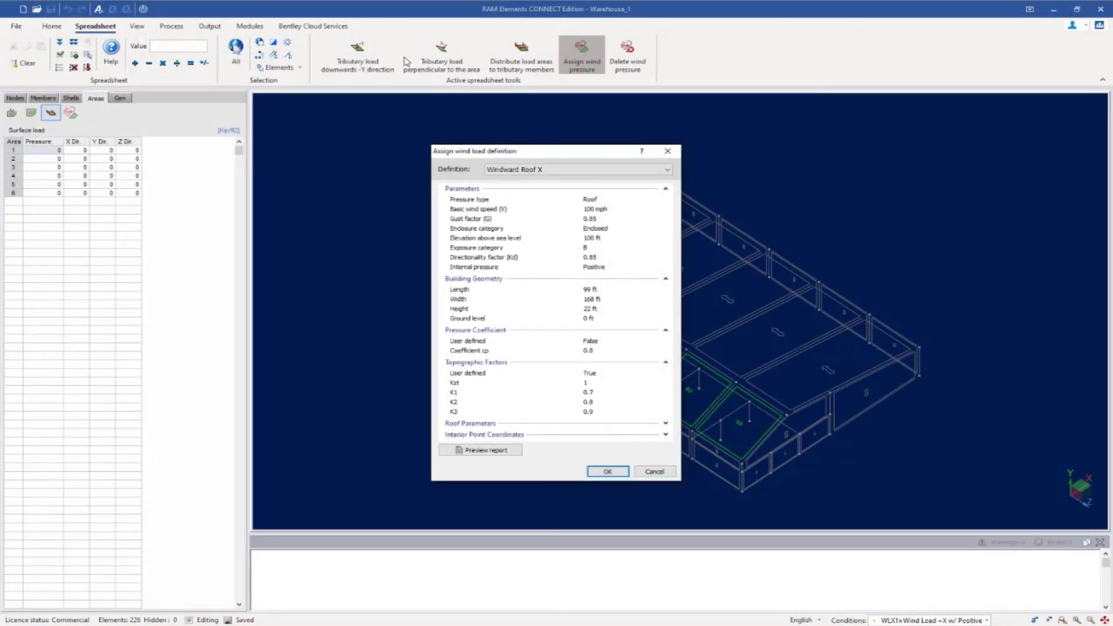
pyautogui.click(608, 472)
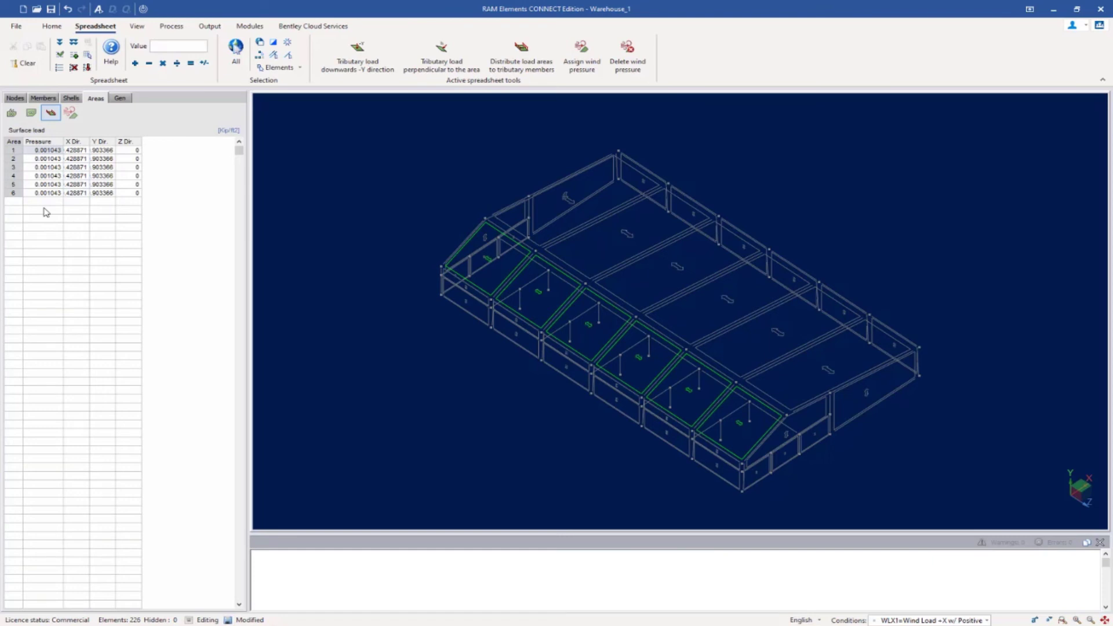
pyautogui.click(69, 114)
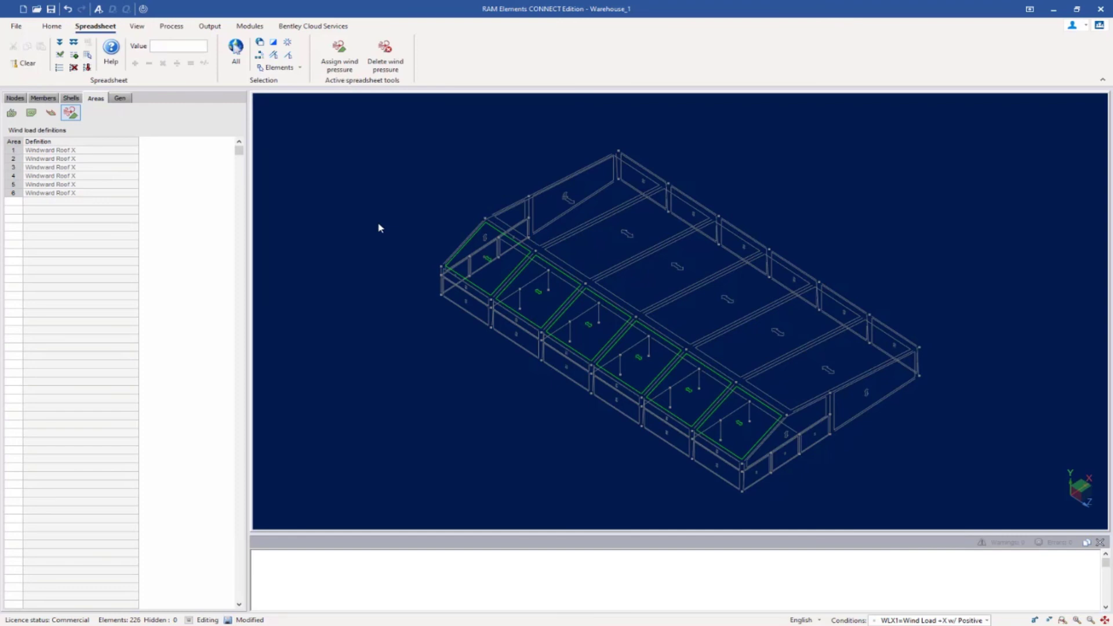
# Select the six leeward roof areas 7–12 by description and return to the Surface load table
pyautogui.click(583, 248)
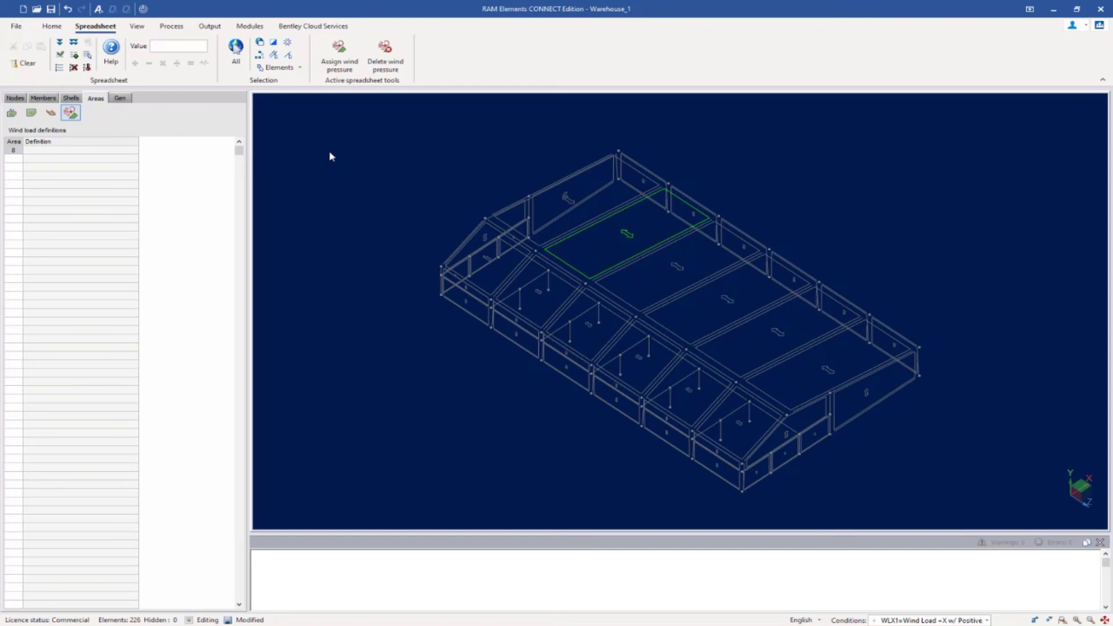
pyautogui.click(259, 58)
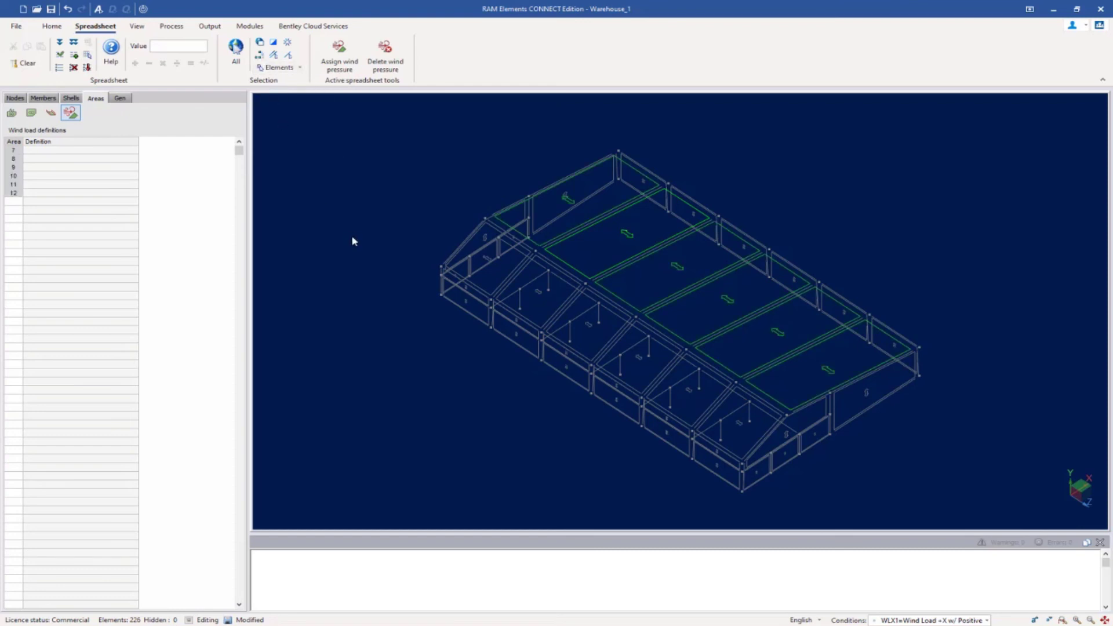
pyautogui.click(50, 113)
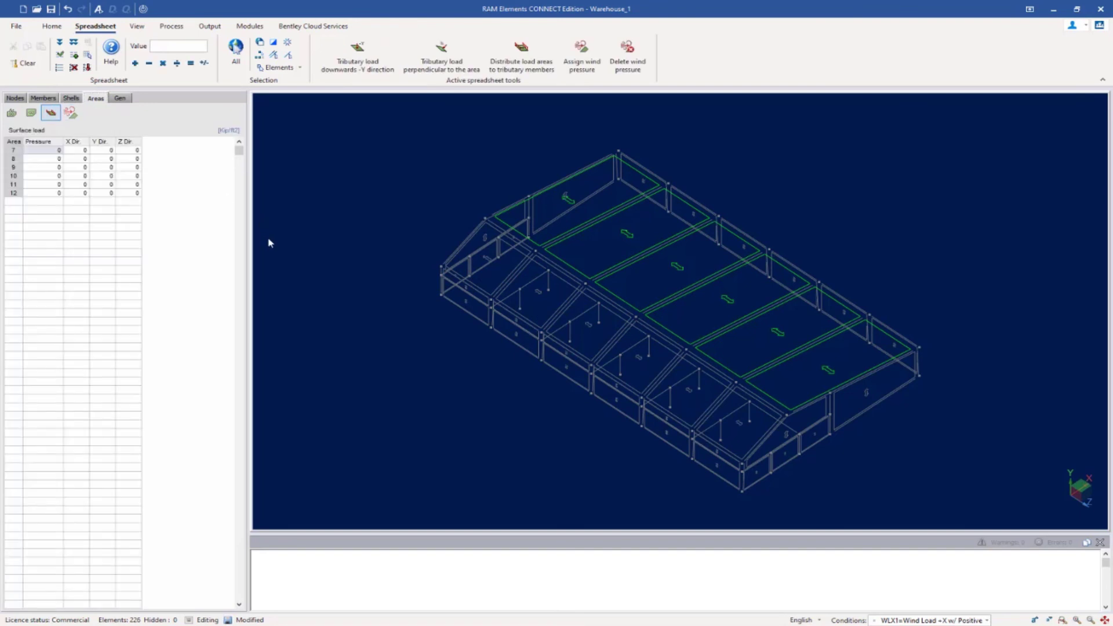
# Assign the Leeward Roof X wind pressure (0.013137 kip/ft²) to the selected areas
pyautogui.click(577, 68)
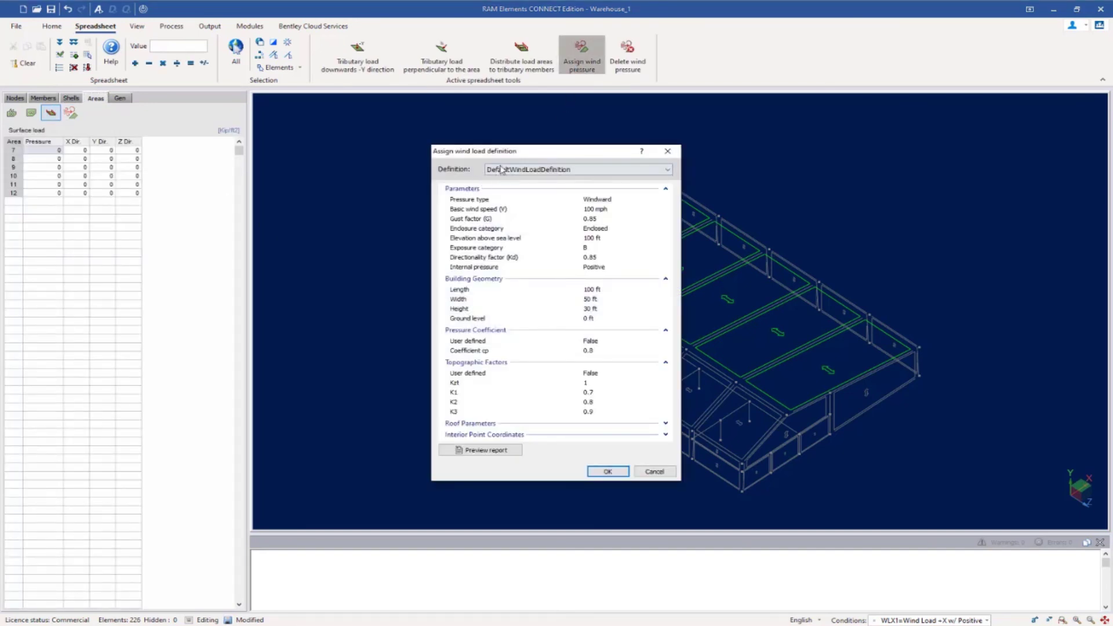
pyautogui.click(502, 169)
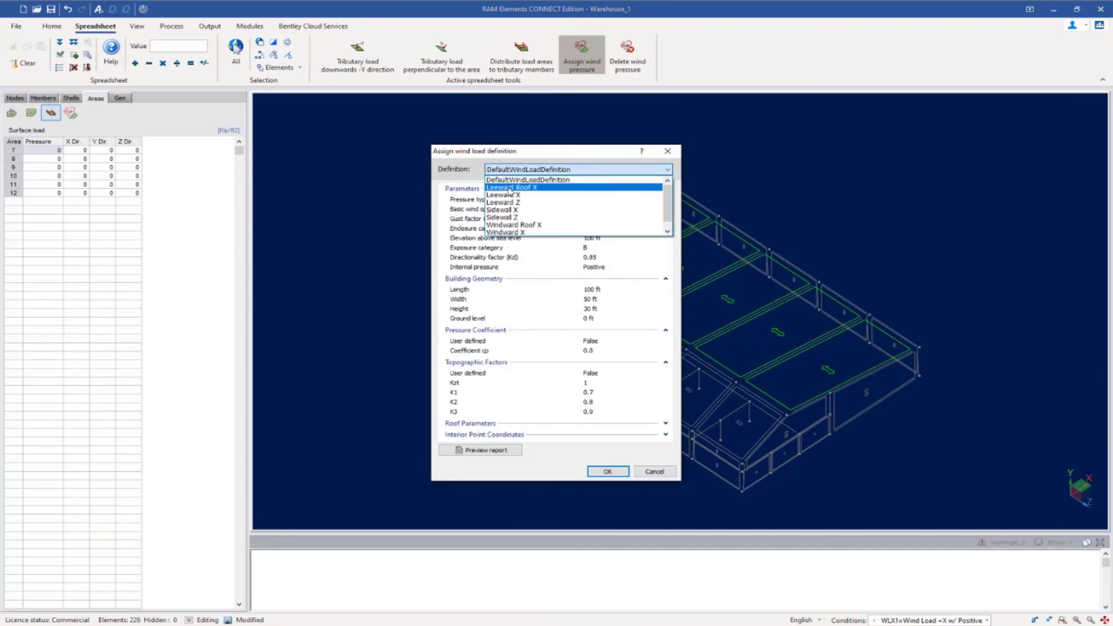
pyautogui.click(508, 188)
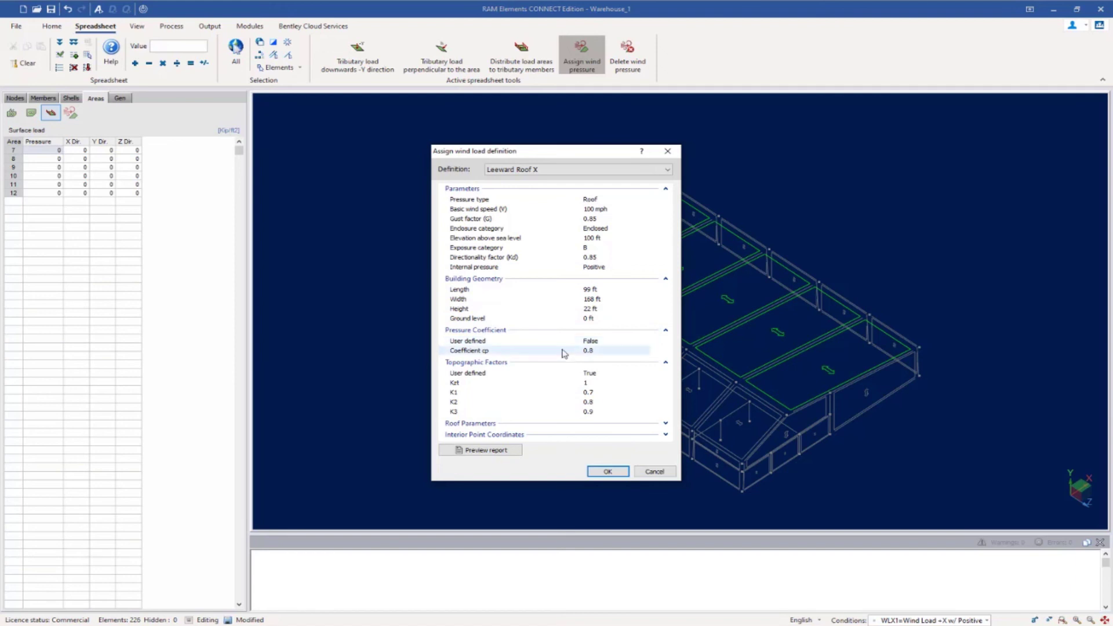
pyautogui.click(665, 424)
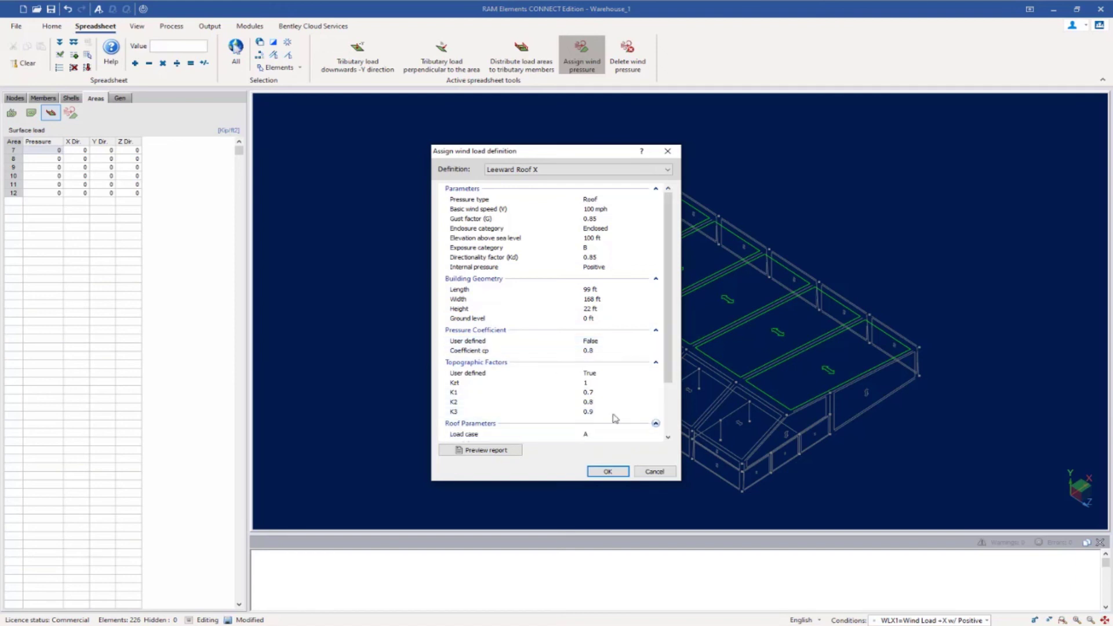
pyautogui.scroll(-3, 615, 418)
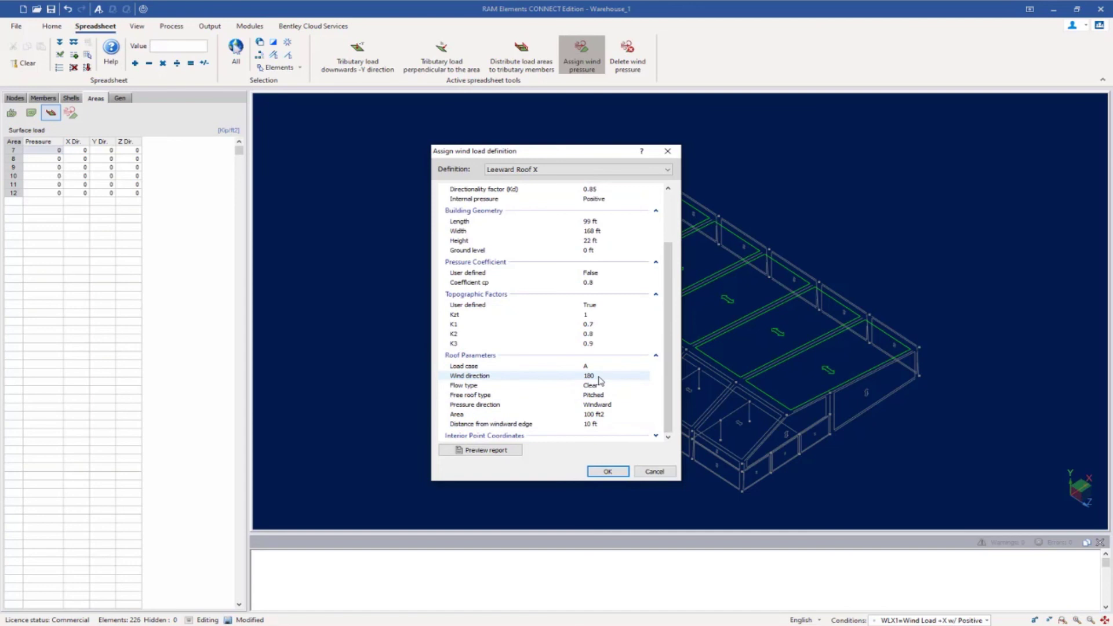
pyautogui.click(600, 472)
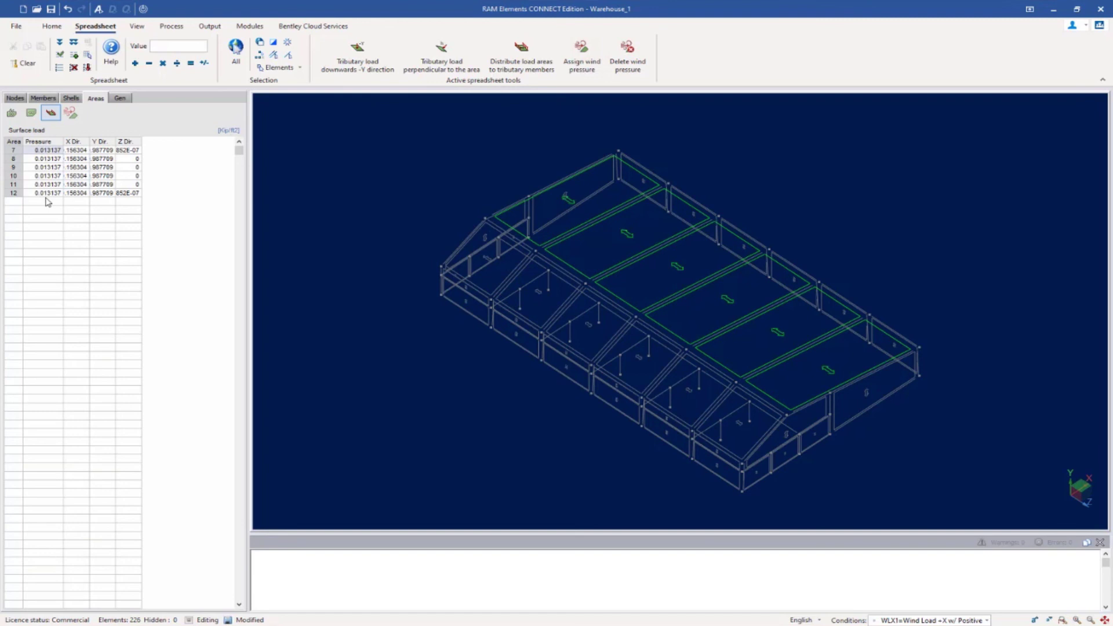
# Show the wind definitions table and window-select all 40 areas of the warehouse
pyautogui.click(70, 112)
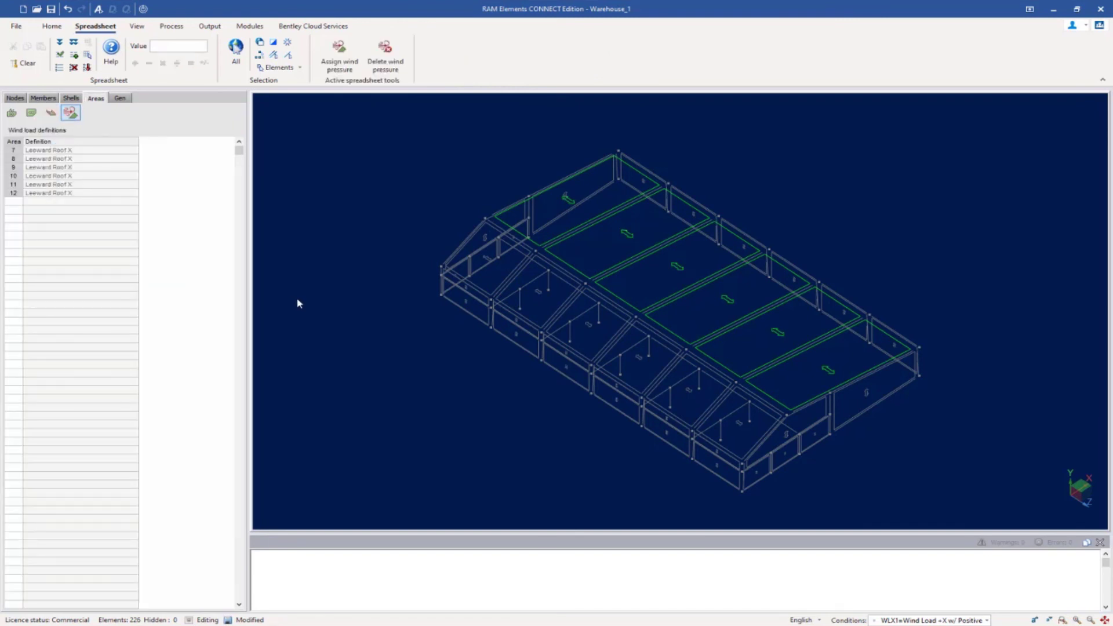
pyautogui.moveTo(347, 117); pyautogui.dragTo(800, 348)
pyautogui.moveTo(928, 456); pyautogui.dragTo(982, 508)
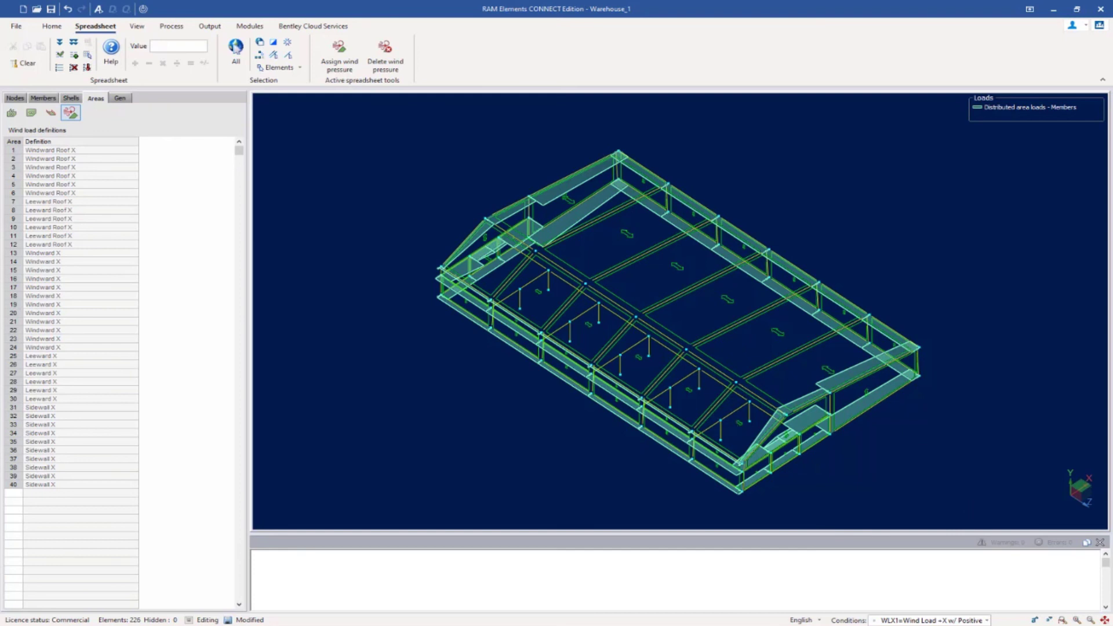
# Return to the Surface load table and distribute all 40 area loads to tributary members
pyautogui.click(51, 115)
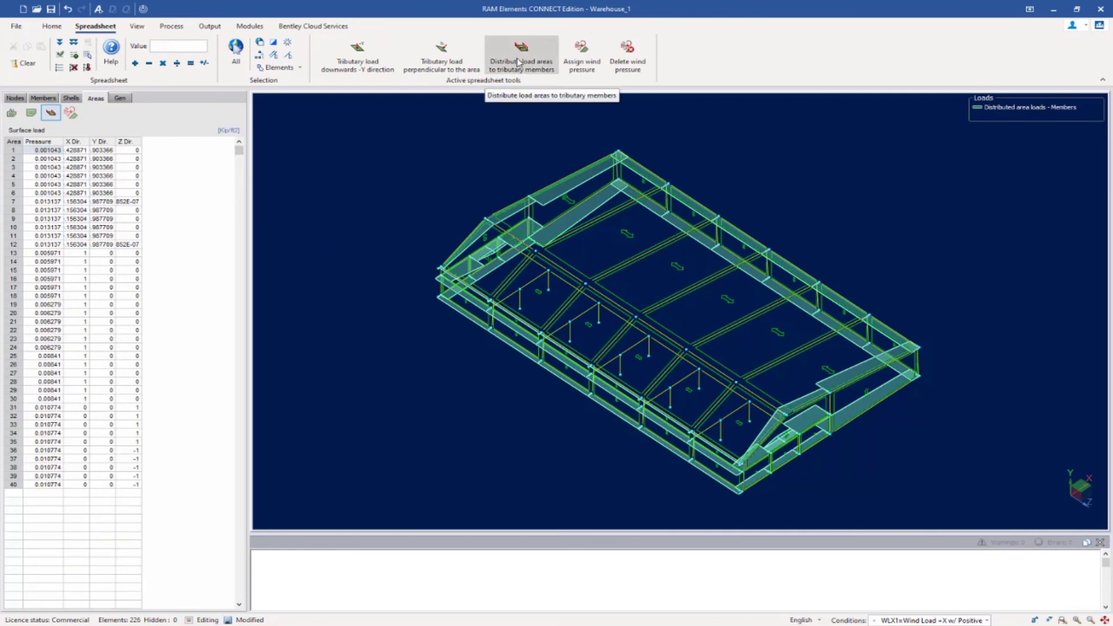
pyautogui.click(519, 62)
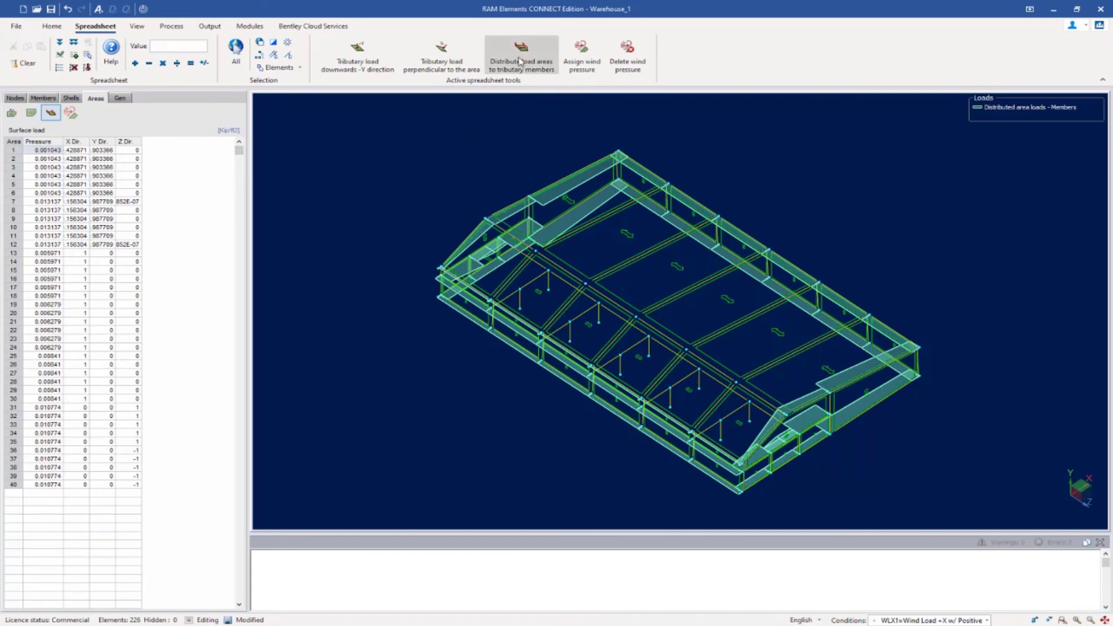